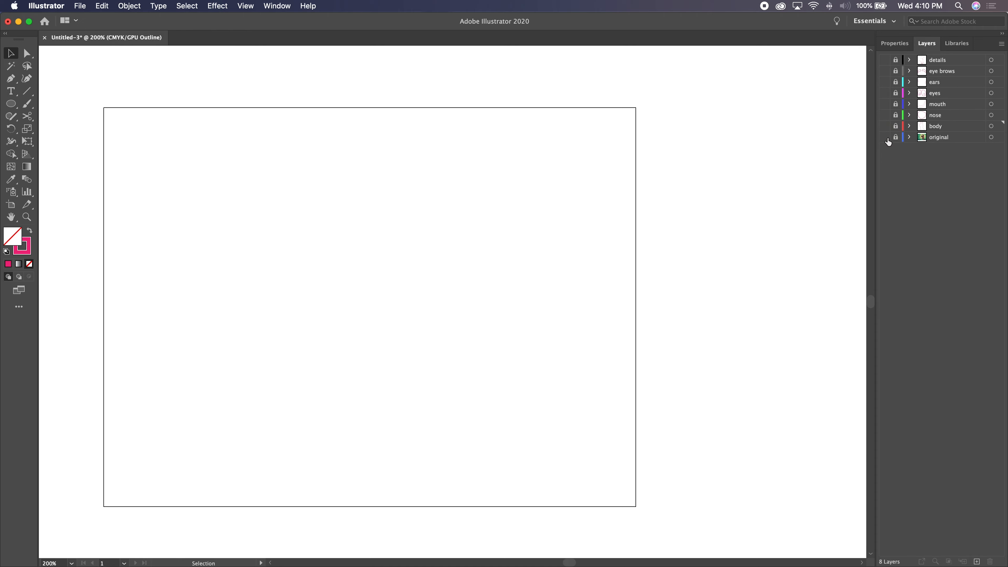
- Show the Swatches panel, move it clear of the artwork and enlarge it to display every swatch row
left_click(277, 6)
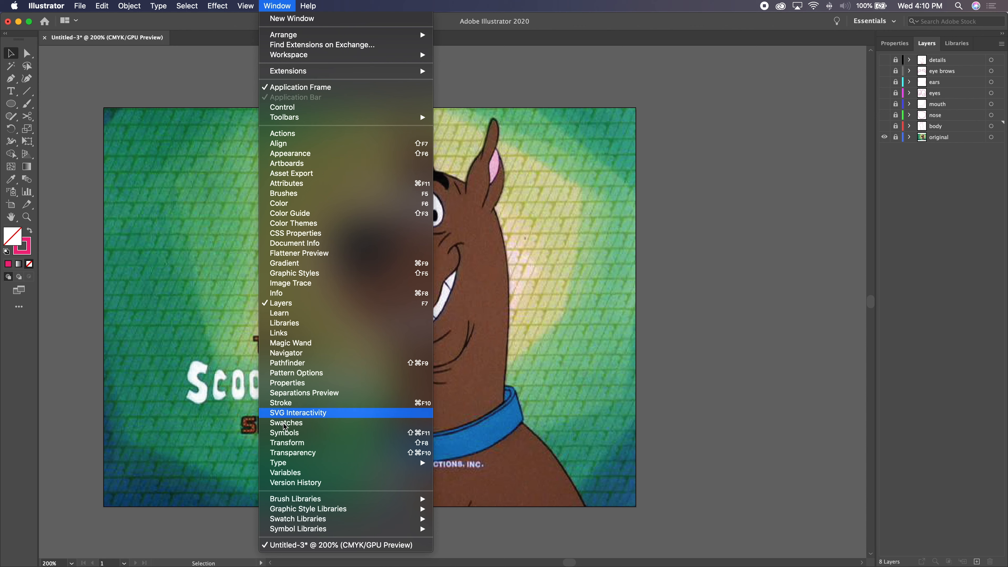
left_click(291, 423)
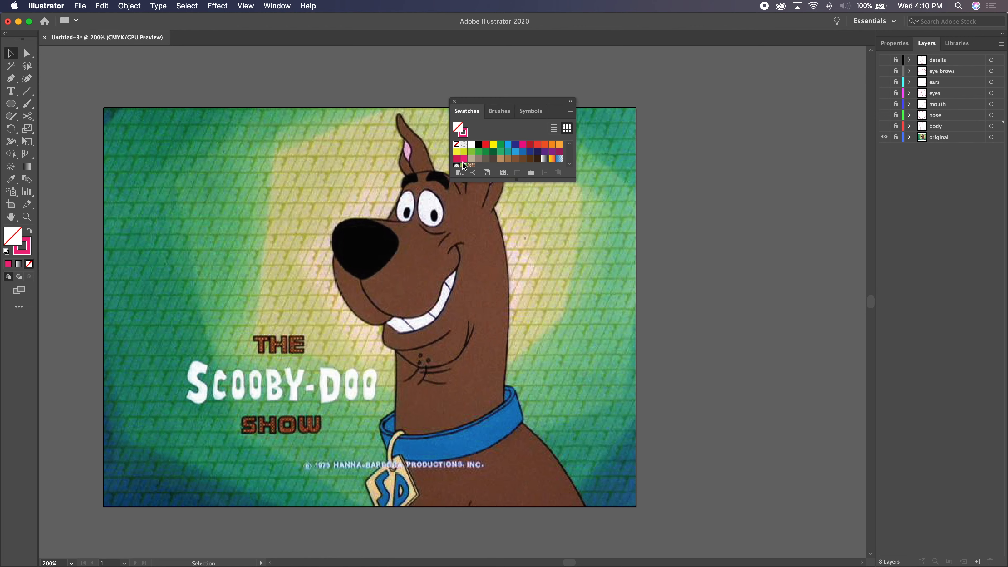
mouse_move(481, 107)
left_mouse_down()
mouse_move(601, 94)
mouse_move(642, 79)
mouse_move(481, 104)
mouse_move(694, 90)
mouse_move(683, 90)
left_mouse_up()
left_click_drag(714, 163, 712, 220)
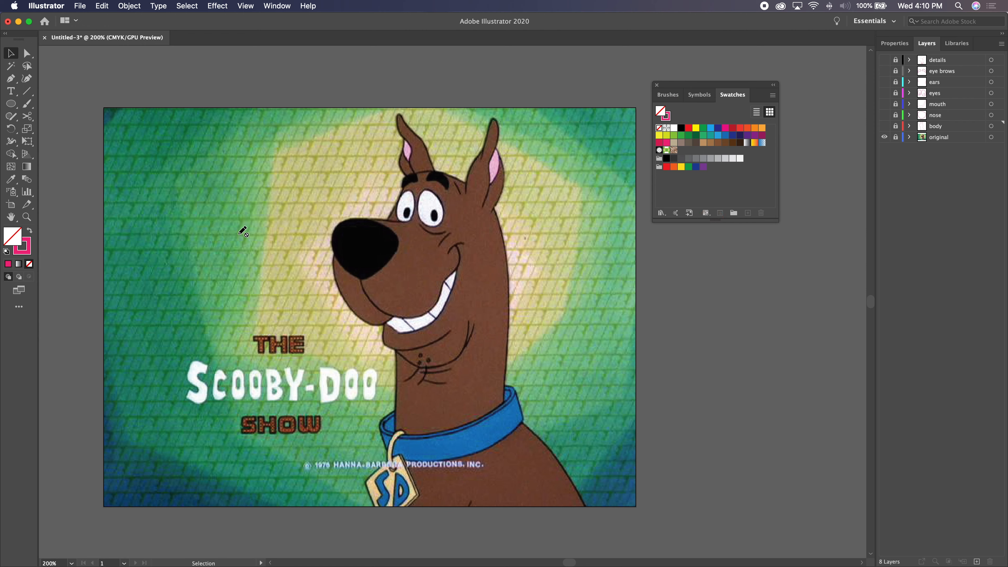
- Activate the Eyedropper tool and unlock the original layer so its image colours can be sampled
key("i")
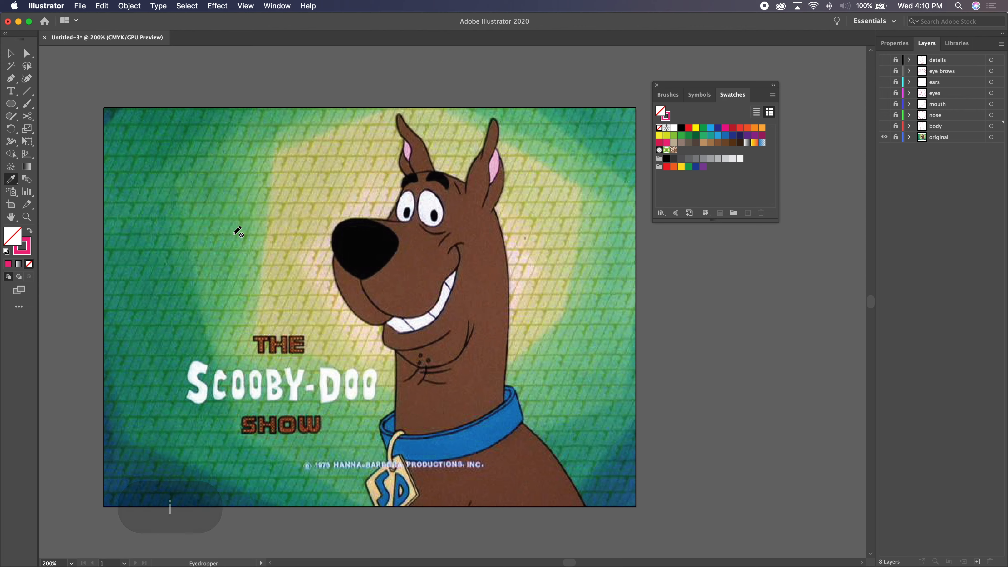
left_click(954, 138)
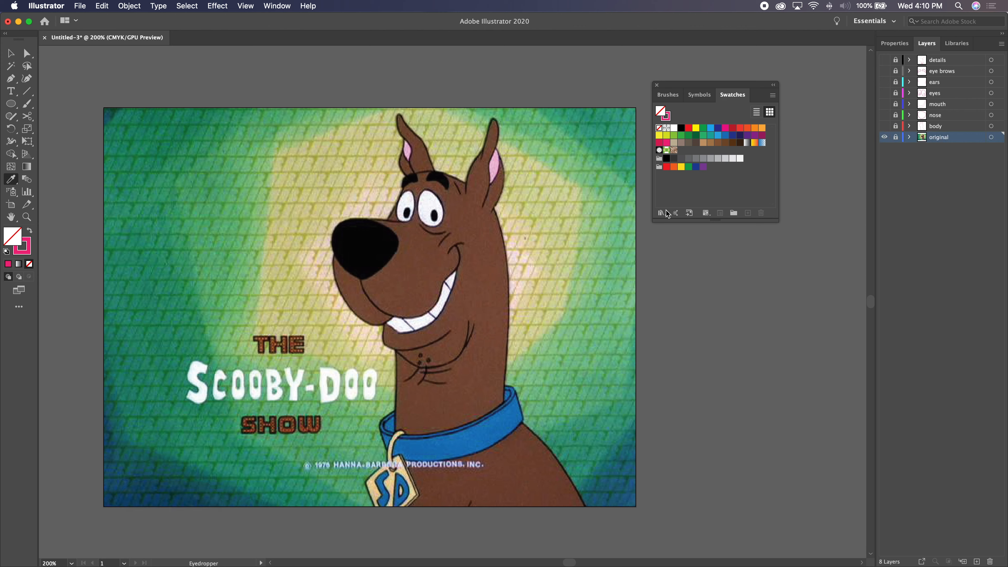
left_click(896, 138)
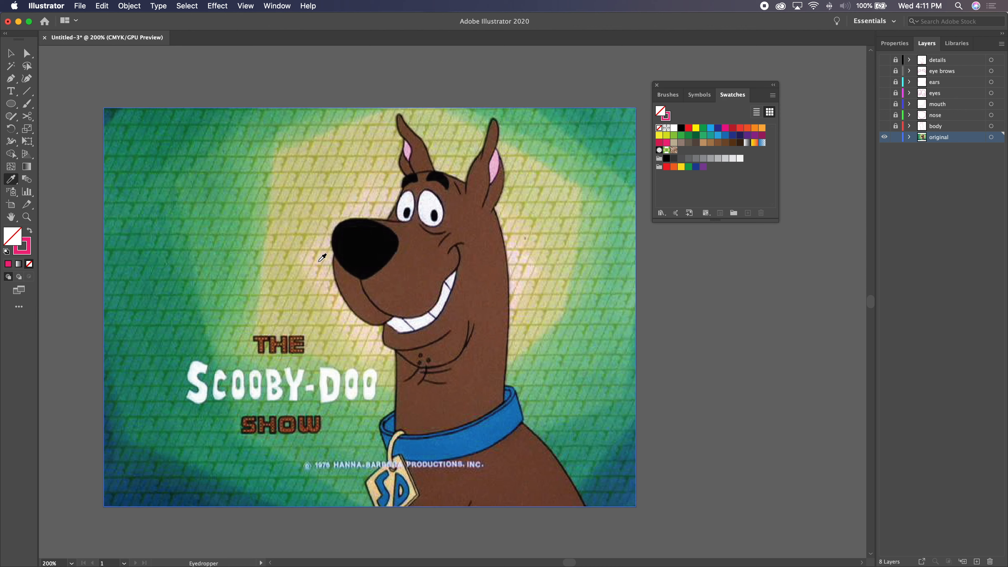
- Try sampling several background colours and the white title lettering from the image with the Eyedropper
left_click(199, 201)
left_click(214, 176)
left_click(249, 259)
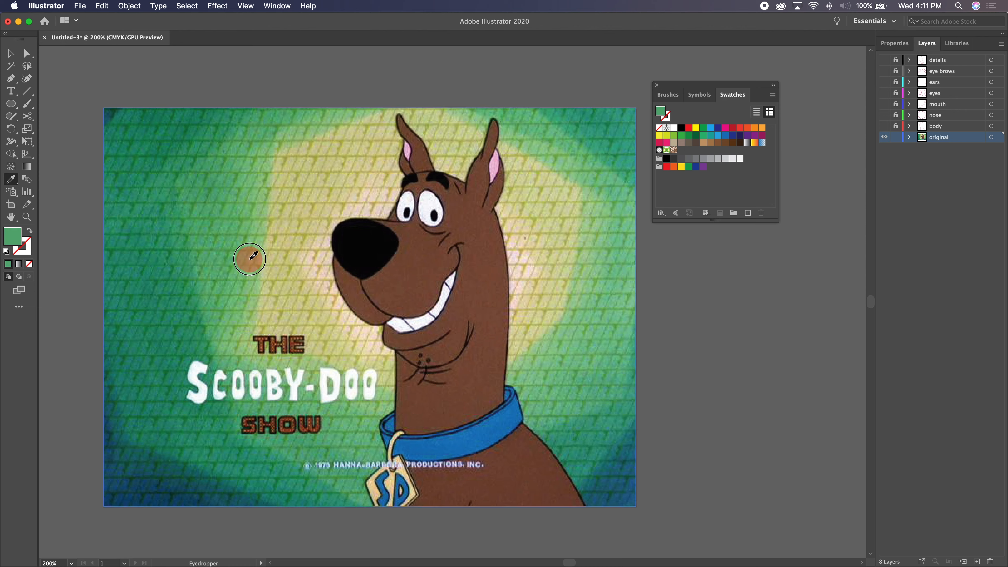
left_click(147, 258)
left_click(218, 204)
left_click(319, 210)
left_click(320, 164)
left_click(250, 294)
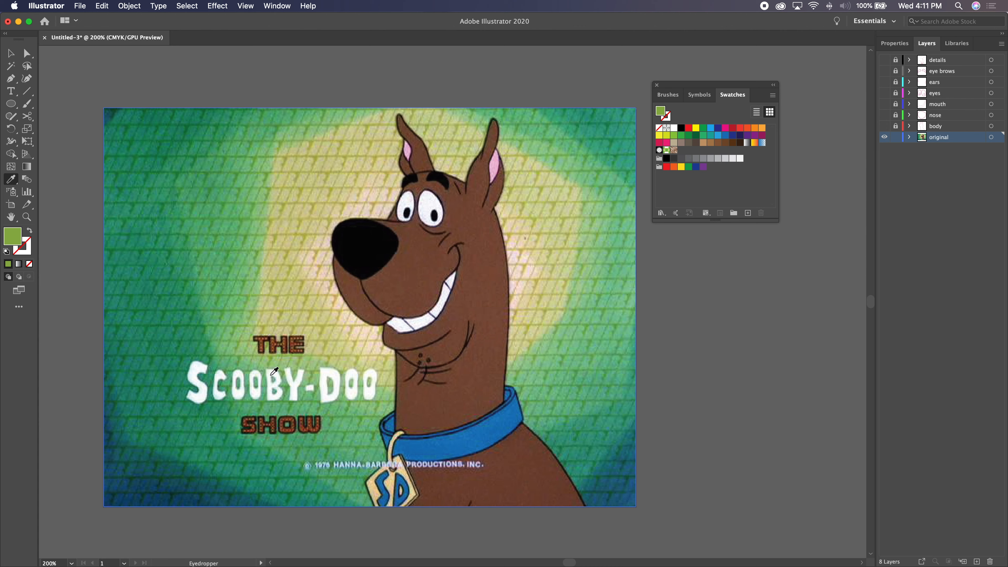
left_click(271, 375)
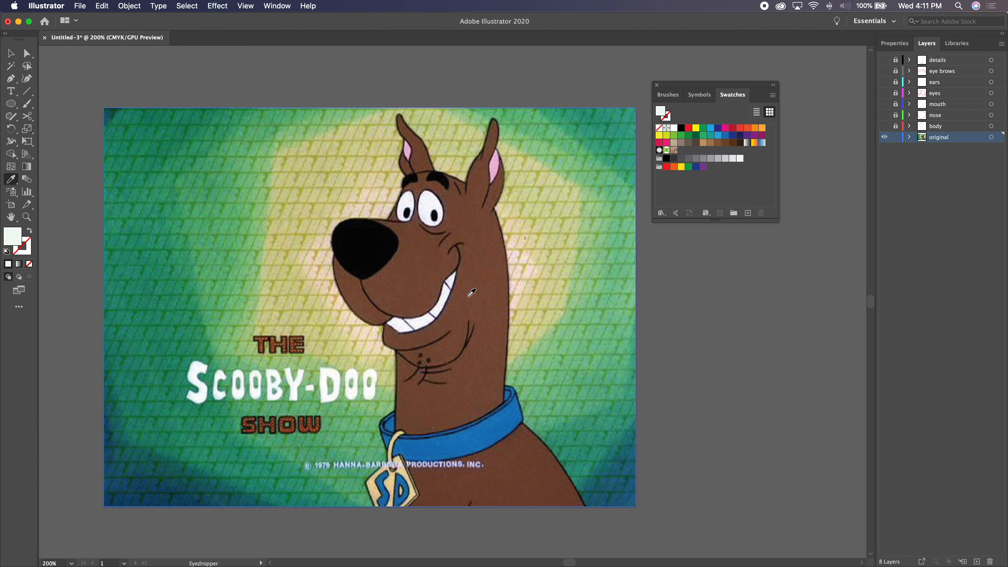
- Sample the brown of the dog's body and save it as a new swatch
left_click(477, 289)
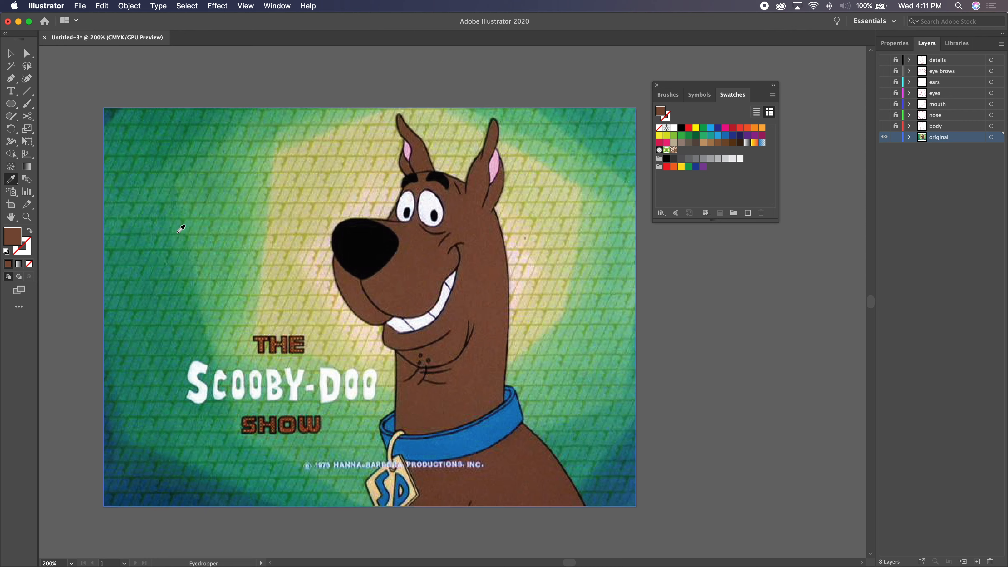
left_click(661, 114)
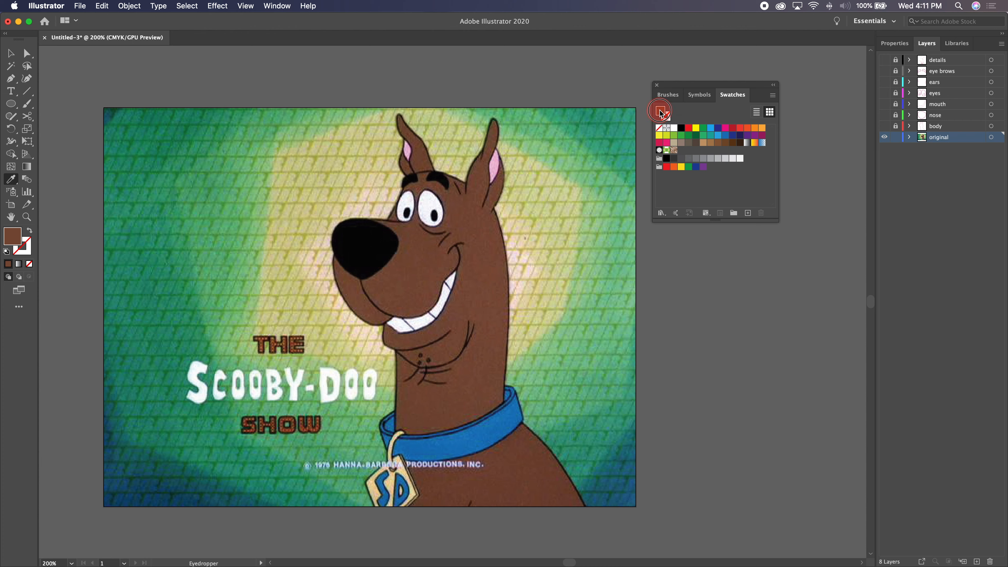
left_click_drag(660, 114, 687, 152)
left_click(699, 188)
left_click(682, 151)
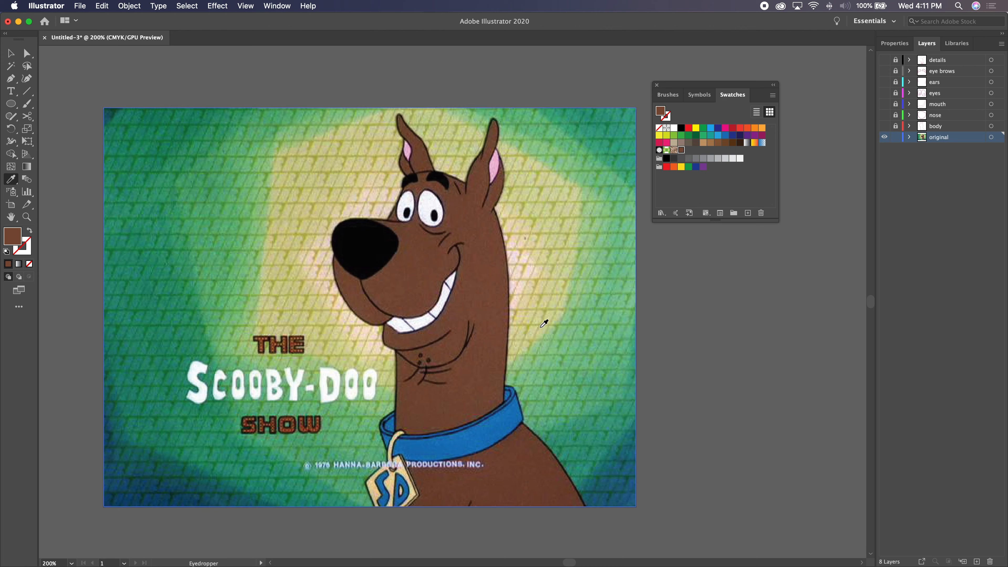
- Sample the pink of the inner ear and the white of the eye, saving each as a swatch
left_click(499, 160)
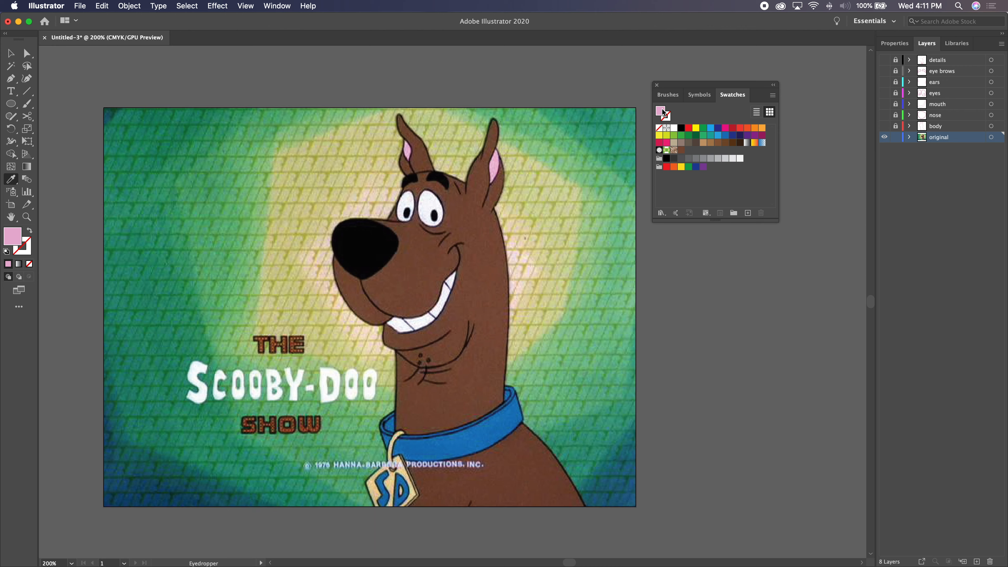
left_click_drag(664, 113, 699, 204)
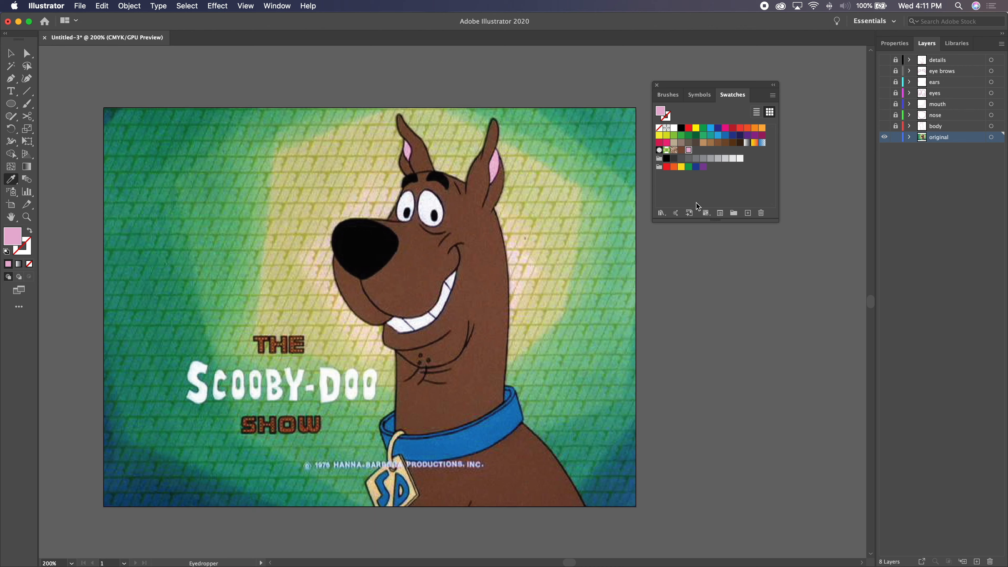
left_click(429, 201)
left_click_drag(662, 116, 701, 155)
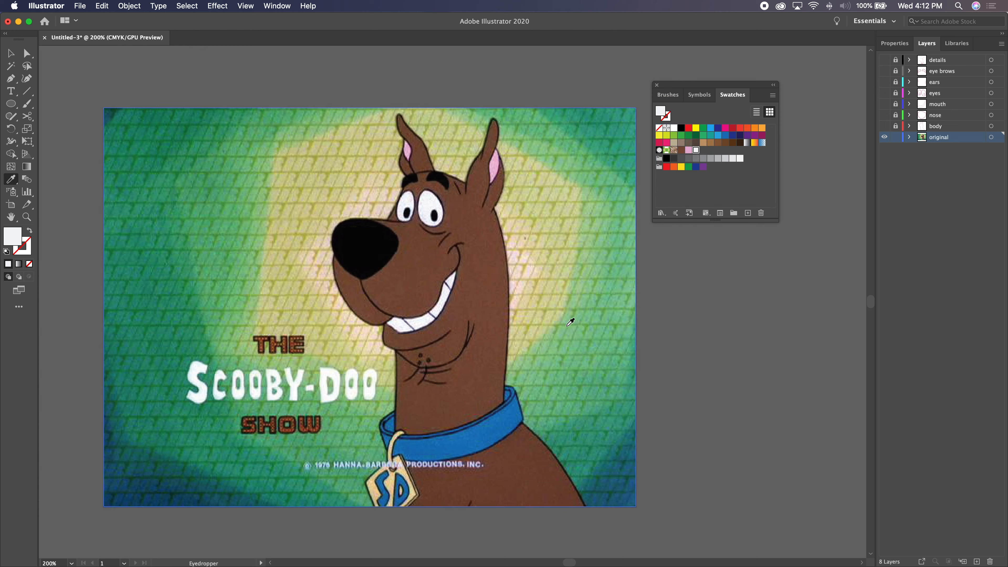
- Sample the collar's blue and the name tag's tan, saving each as a swatch
left_click(479, 436)
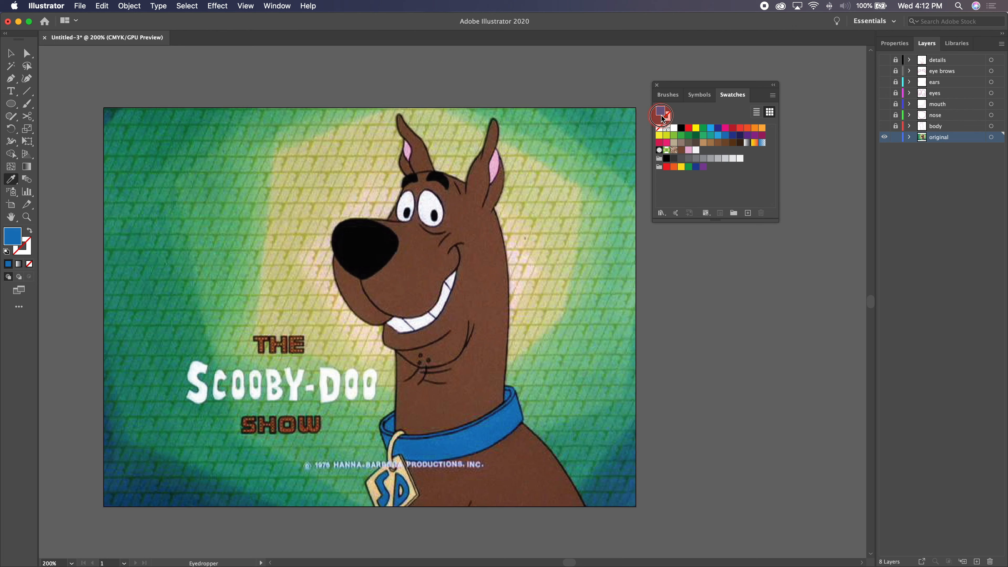
left_click_drag(661, 111, 702, 150)
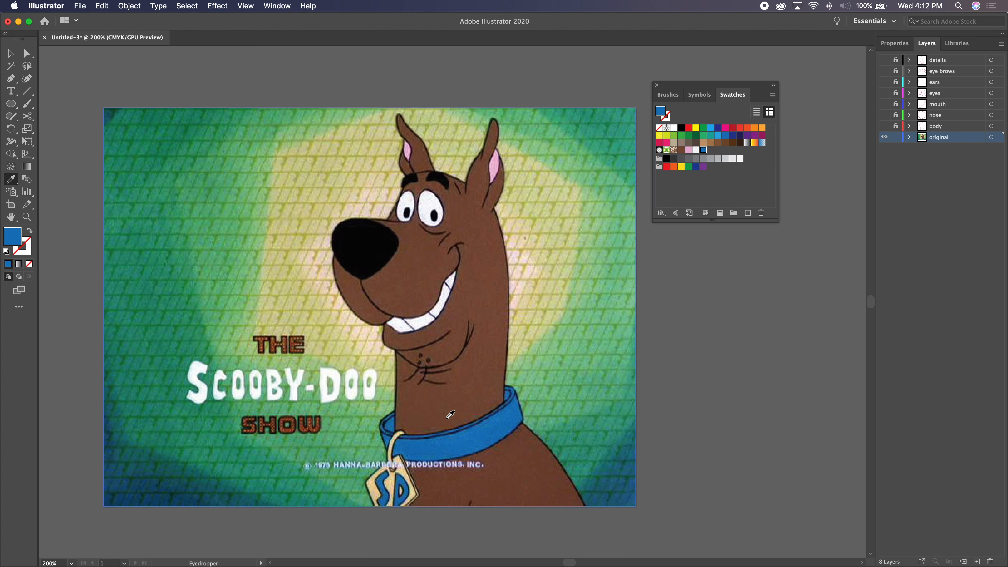
left_click(393, 481)
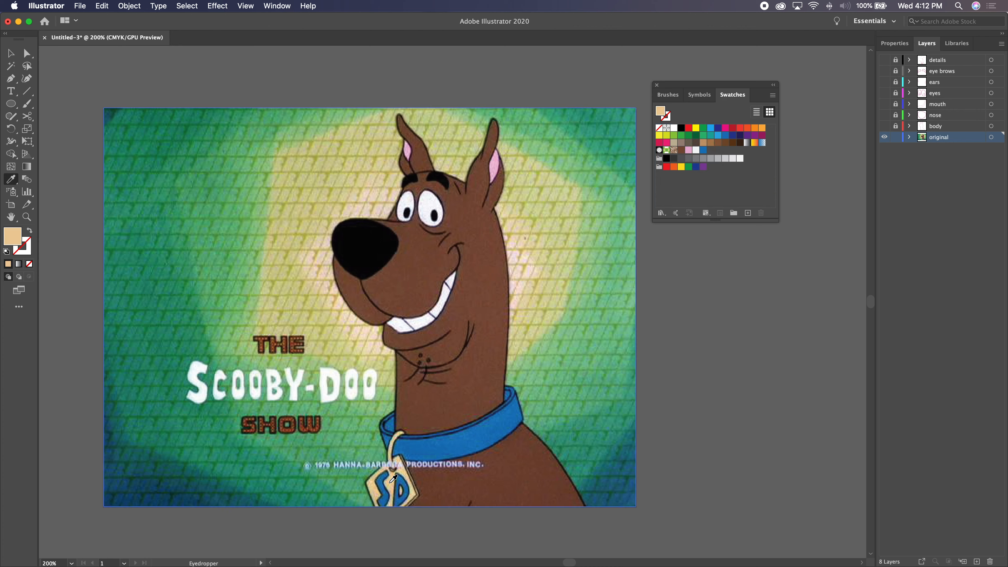
left_click_drag(661, 115, 710, 151)
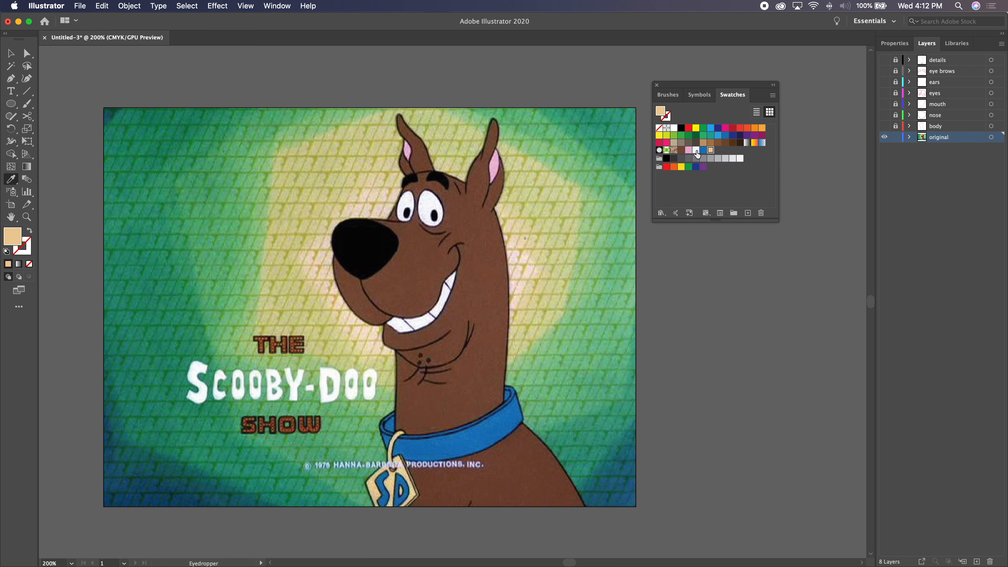
- Delete the sampled white swatch and move the Swatches panel farther away from the artwork
left_click_drag(696, 150, 760, 213)
left_click_drag(685, 85, 729, 73)
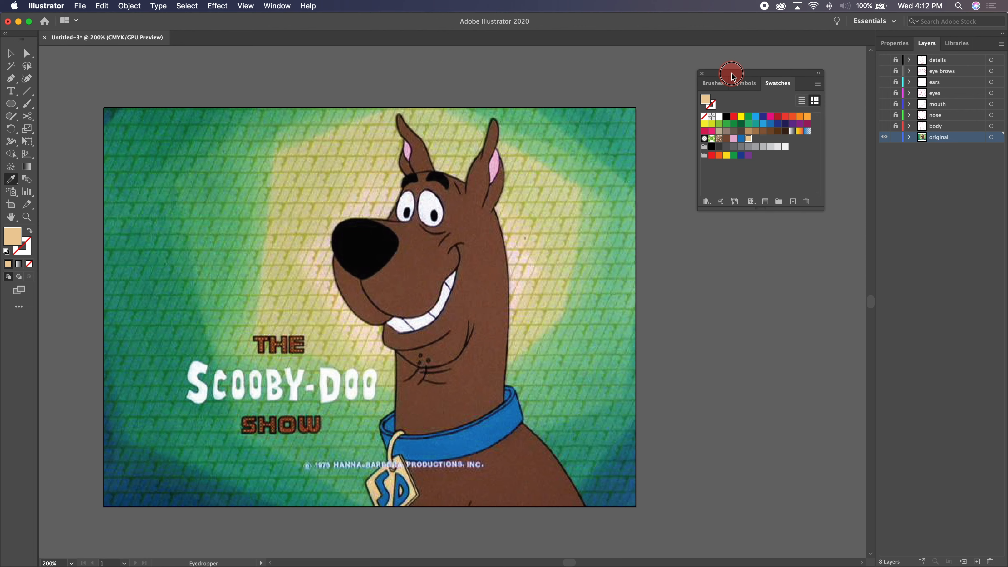
- Show all the traced layers, lock the original layer, and unlock and activate the eye brows layer
left_click_drag(885, 130, 883, 58)
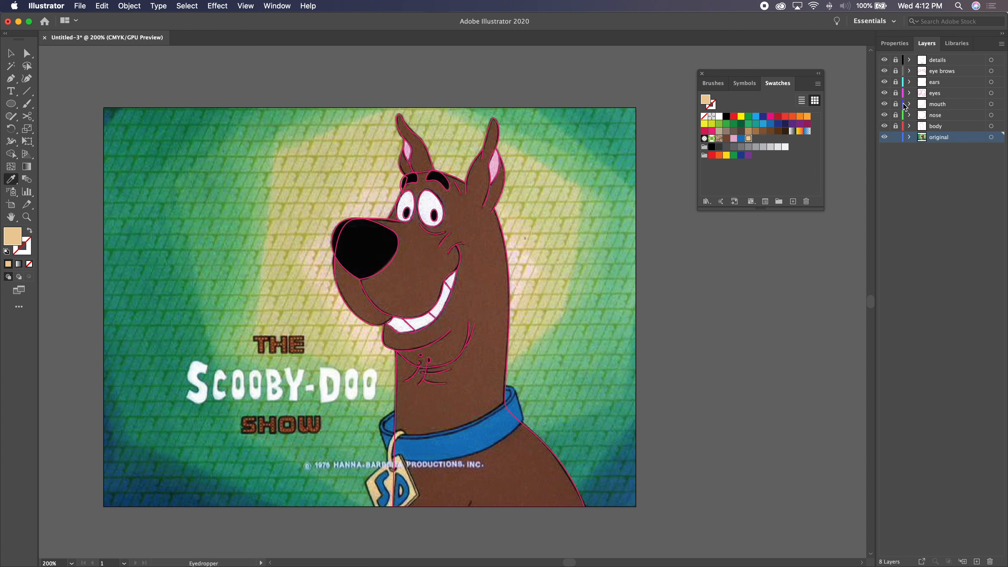
left_click(896, 71)
left_click(897, 137)
left_click(949, 72)
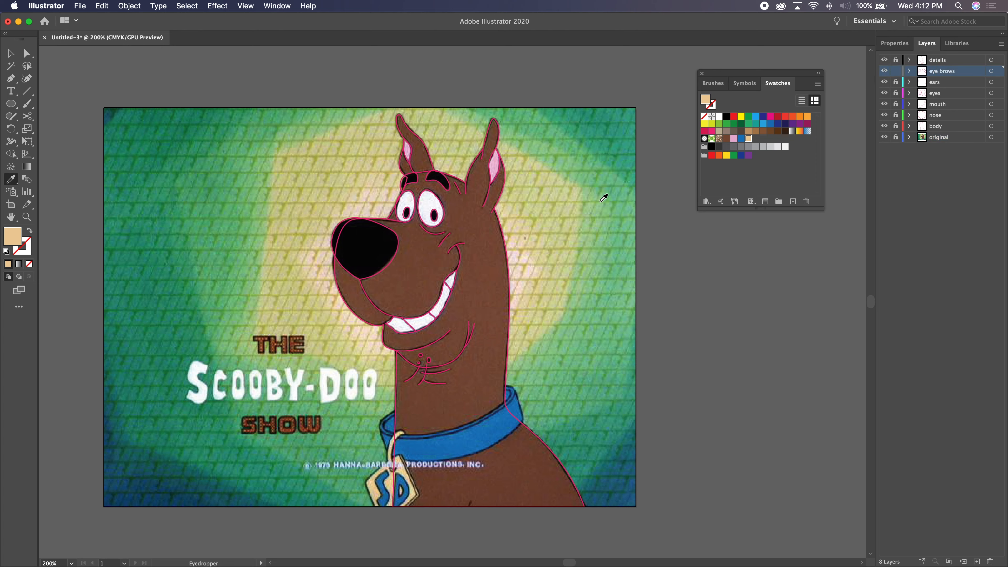
- Fill both eyebrow shapes with black and deselect them
key("v")
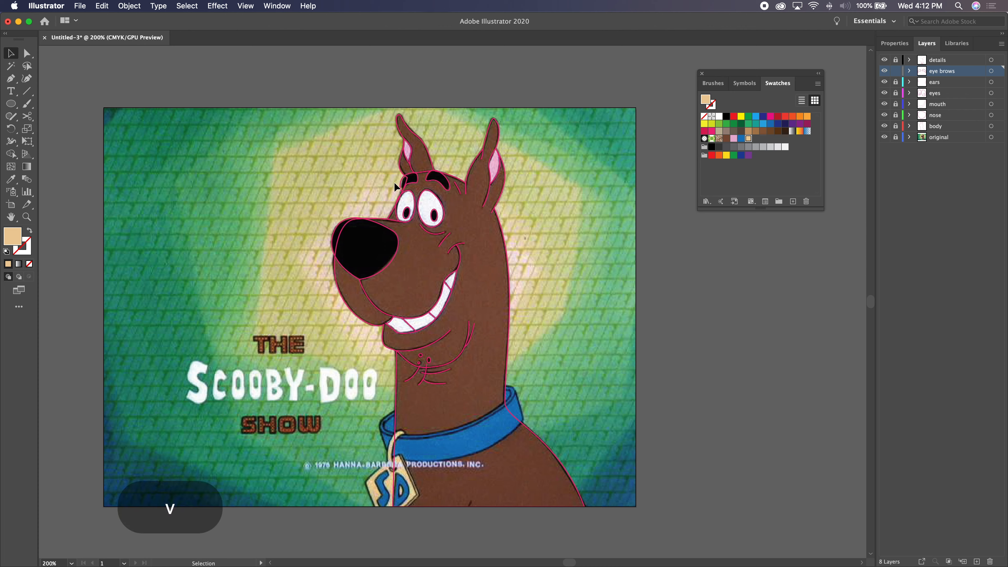
left_click(426, 186)
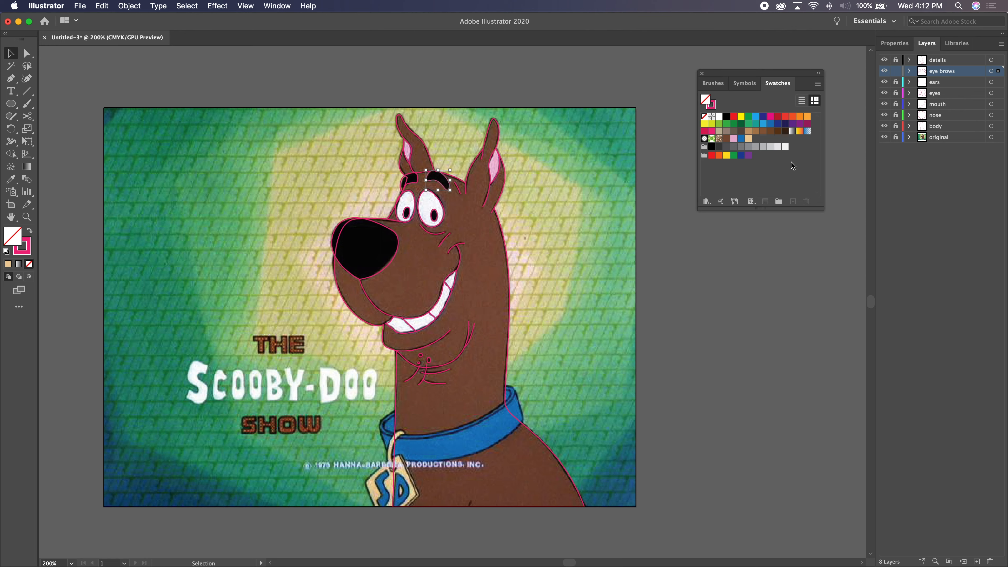
left_click(727, 117)
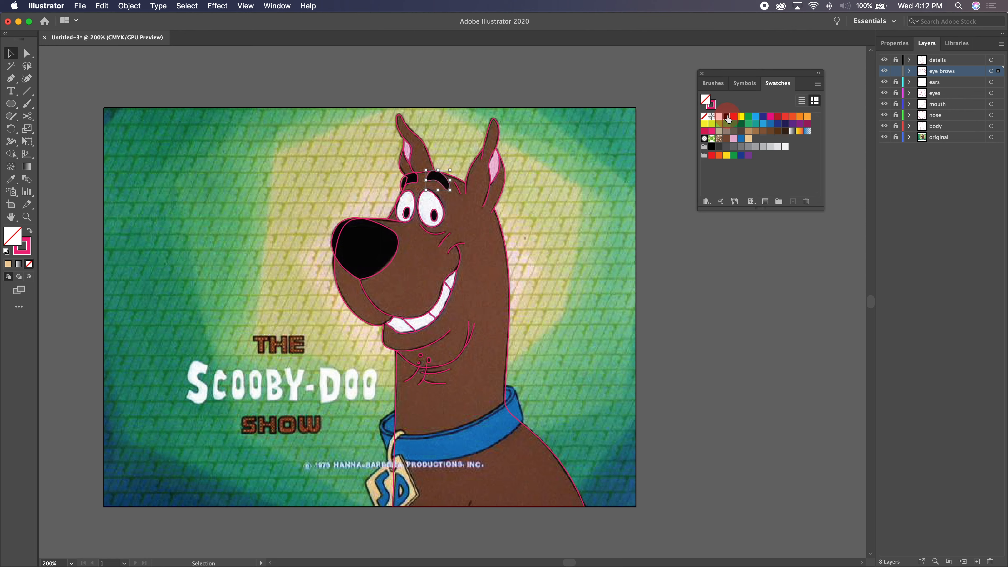
left_click(408, 181)
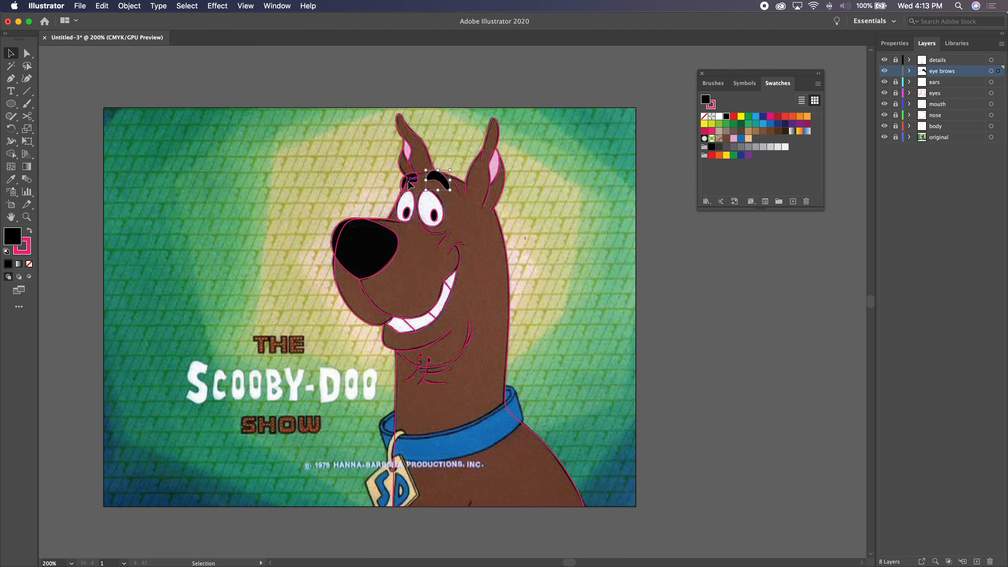
left_click(726, 117)
left_click(680, 280)
- Unlock the body, nose, mouth, eyes and ears layers
left_click(508, 247)
left_click_drag(896, 126, 896, 81)
- Fill the body shape with the saved brown and try the body layer above all others before returning it above original
left_click(496, 248)
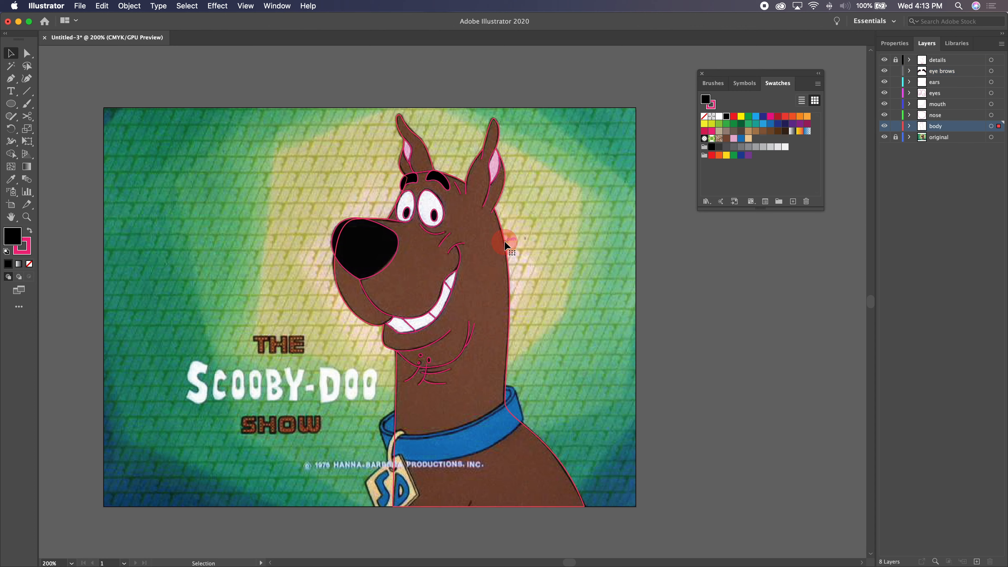
left_click(727, 139)
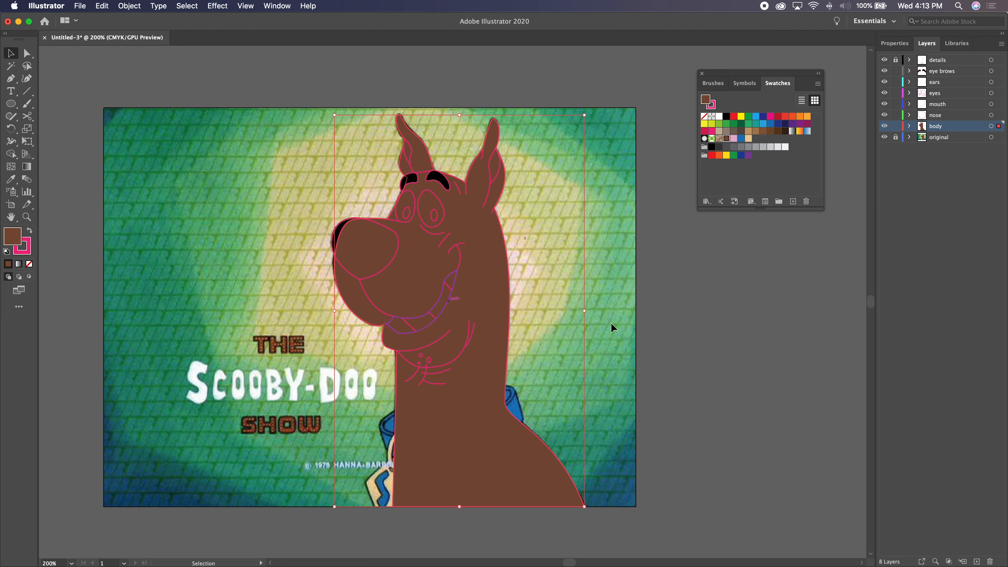
left_click_drag(941, 130, 942, 59)
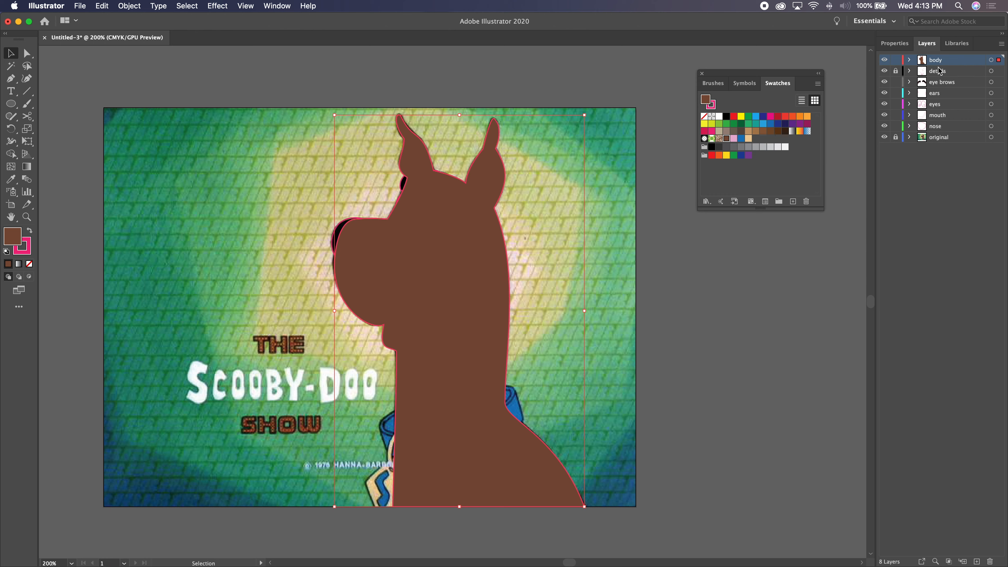
left_click_drag(943, 63, 944, 132)
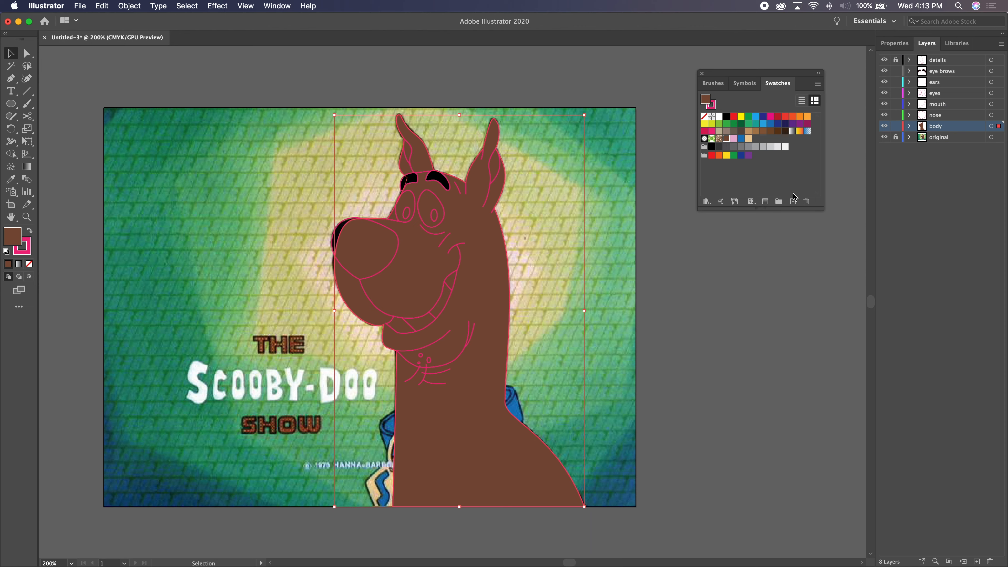
- Undo the body layer reordering and the brown fill on the body shape
key("super+z")
key("super+z")
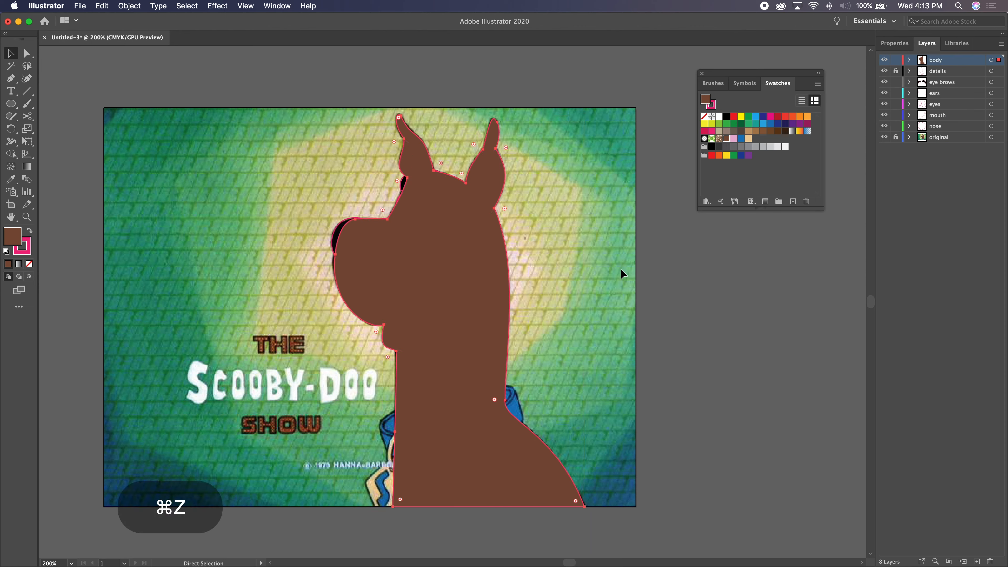
key("super+z")
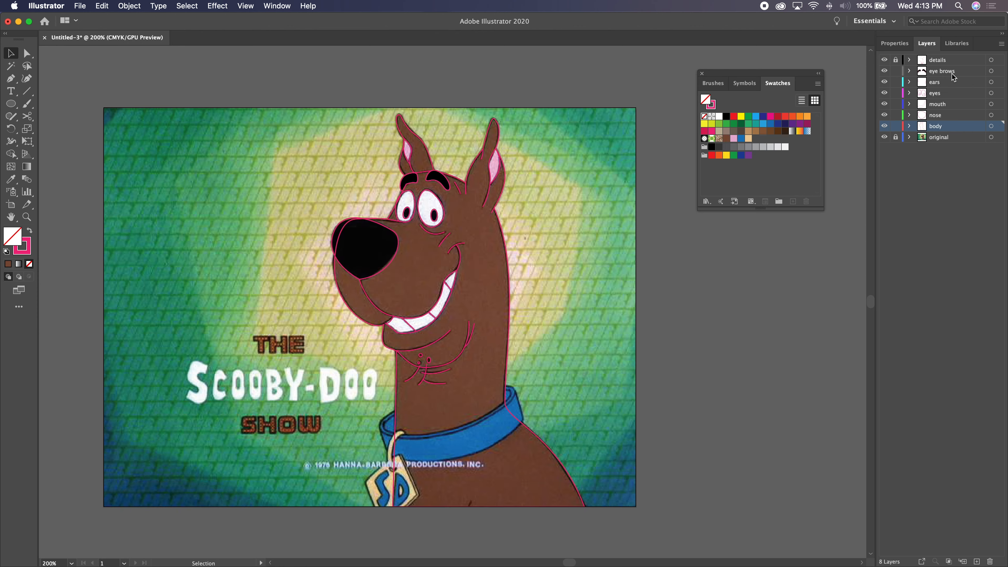
- Fill both inner ear shapes on the ears layer with the saved pink swatch
left_click(950, 83)
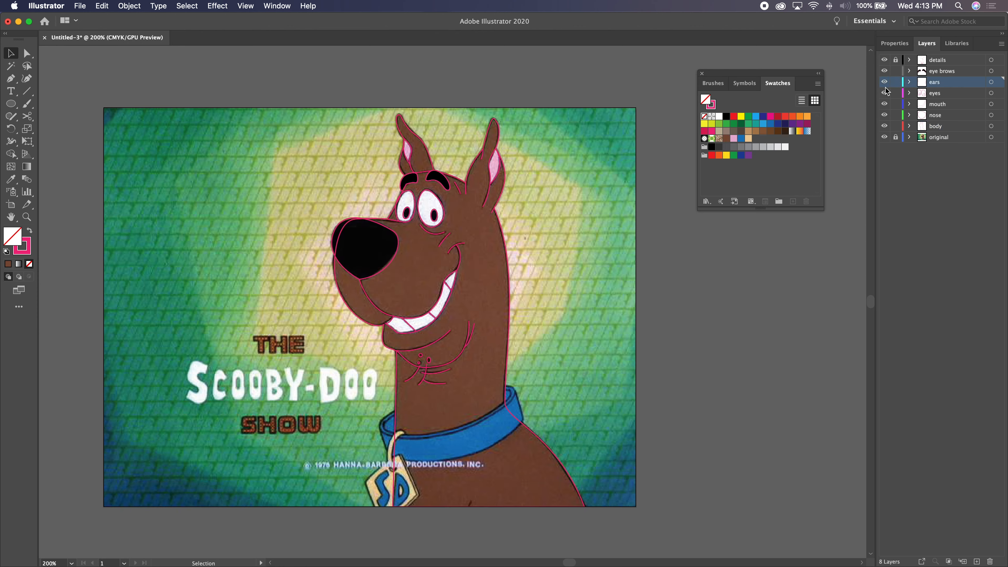
left_click(495, 177)
left_click(733, 139)
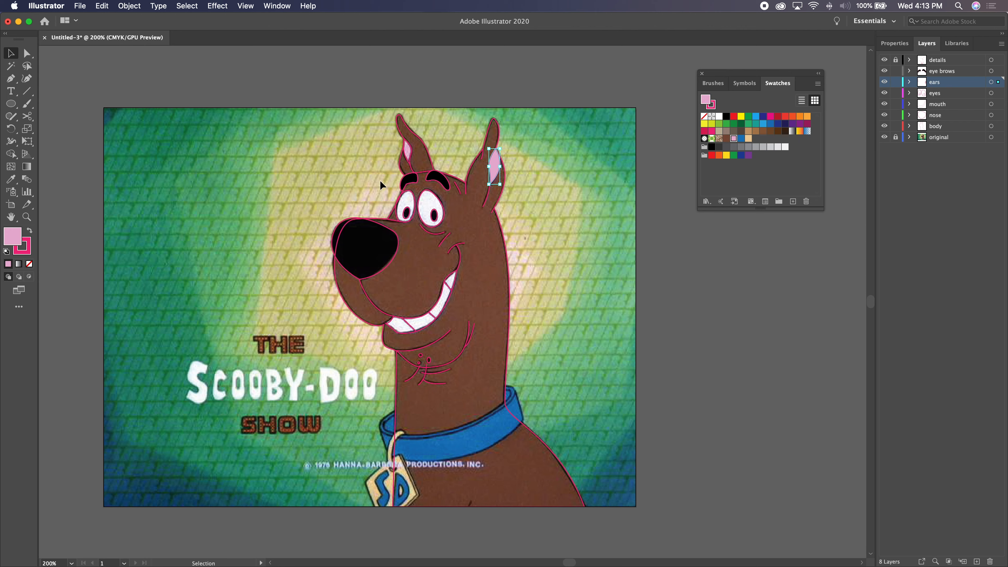
left_click(404, 159)
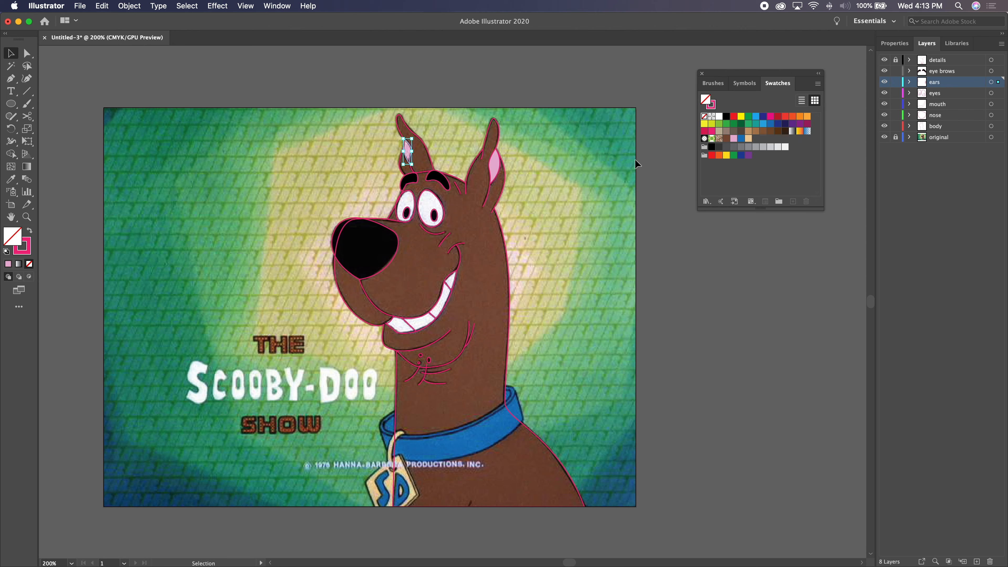
left_click(733, 139)
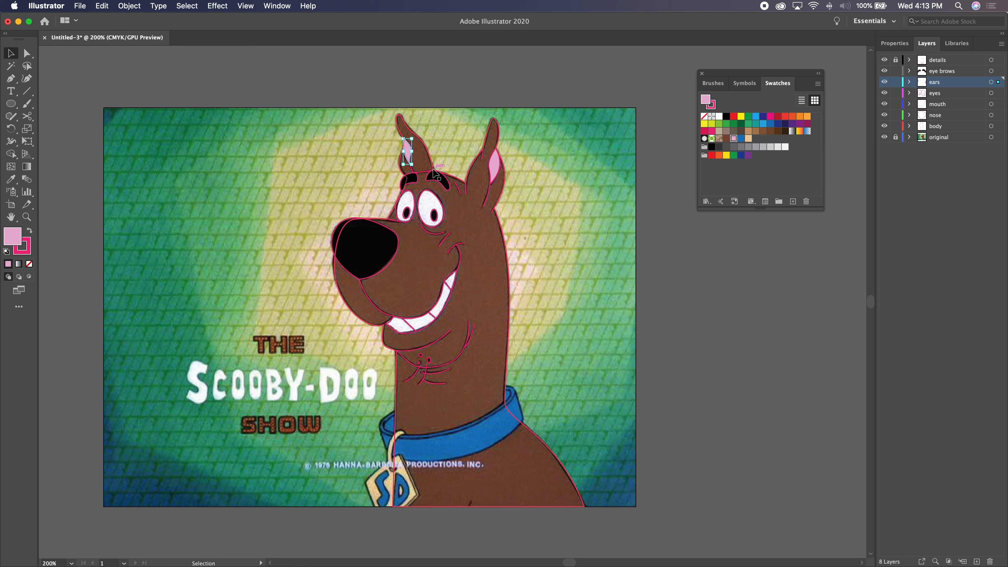
- Hide the original image layer and clear the selection
left_click(437, 183)
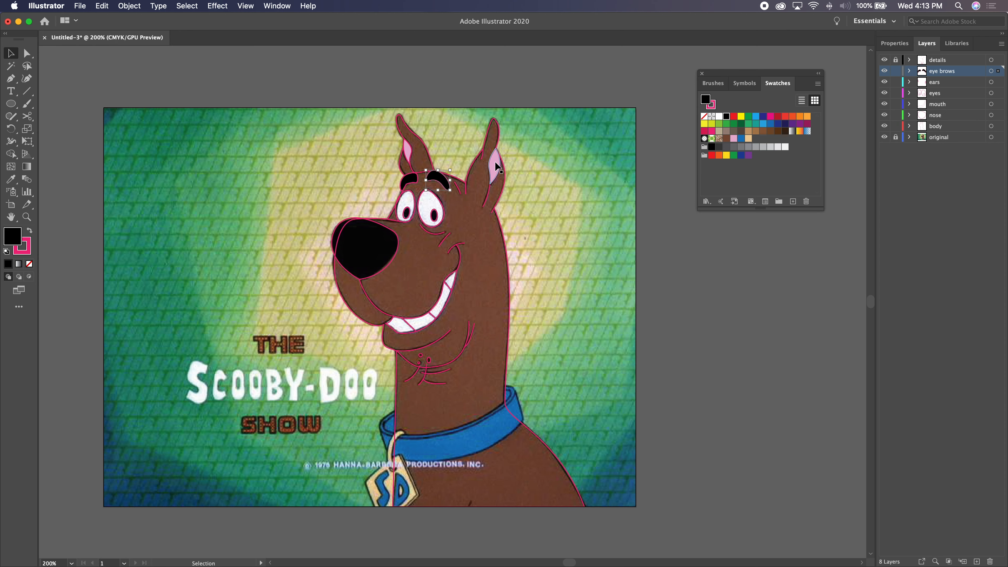
left_click(884, 137)
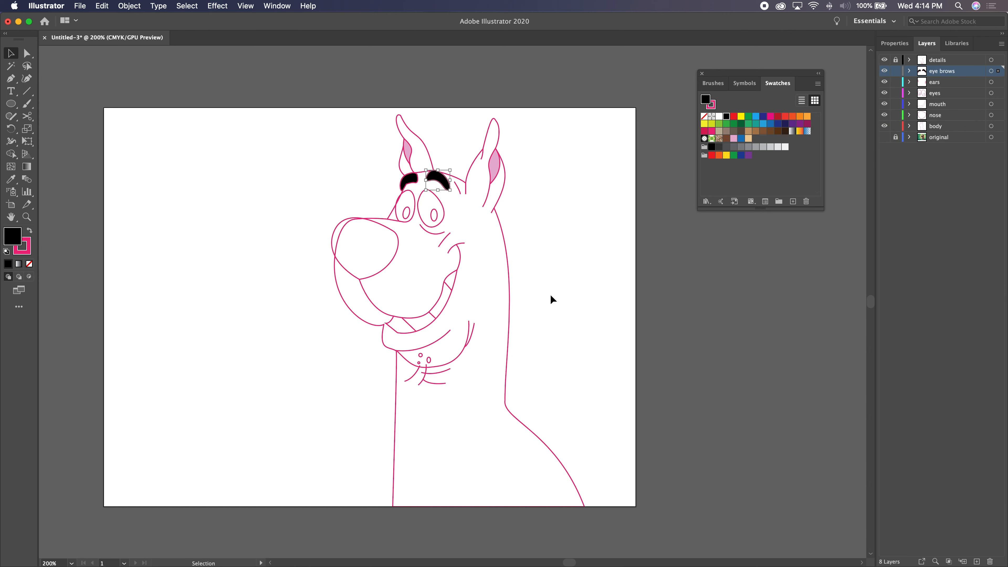
left_click(535, 261)
- Fill both pupils and the nose shape with black and deselect them
left_click(433, 217)
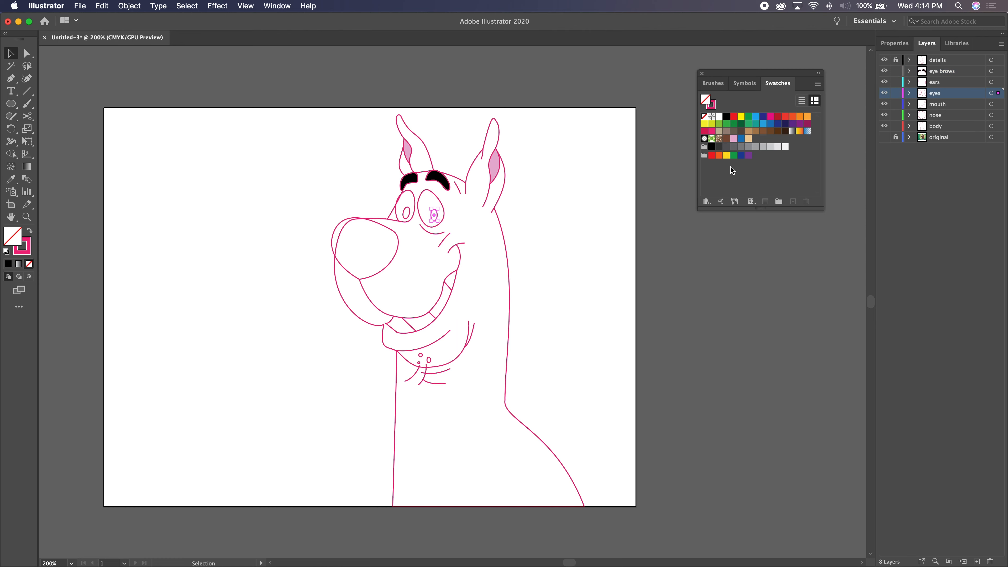
left_click(726, 116)
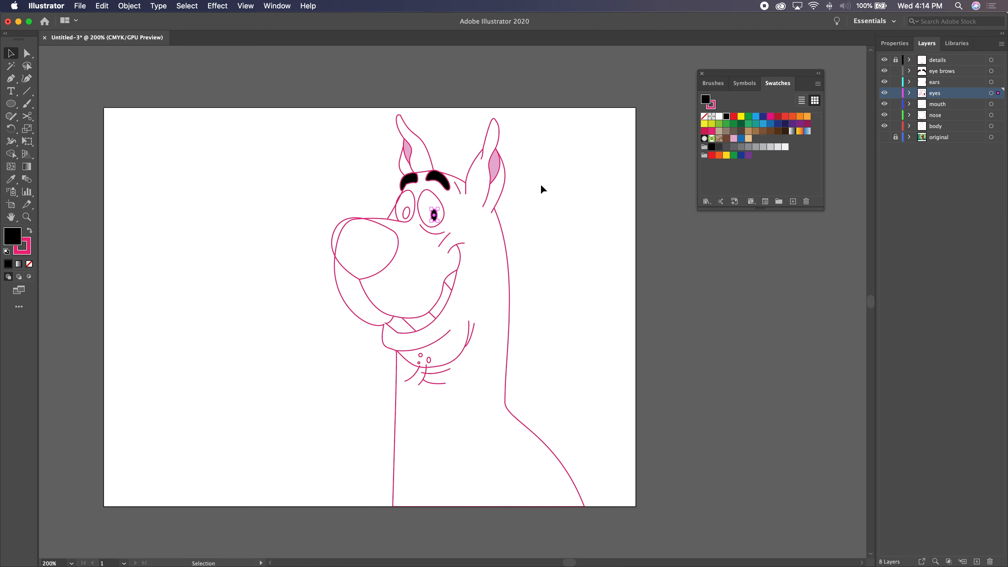
left_click(407, 214)
left_click(727, 116)
left_click(393, 259)
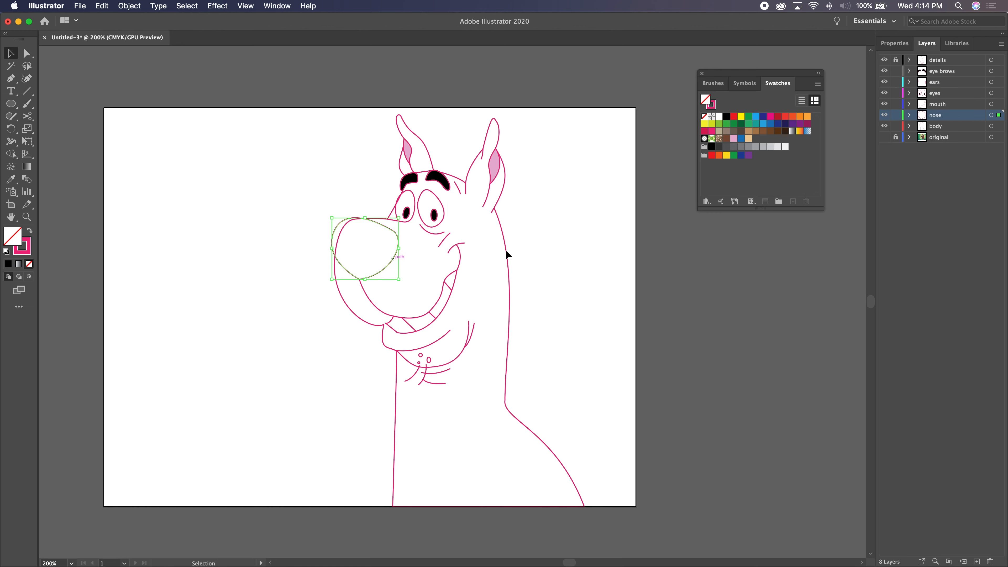
left_click(727, 116)
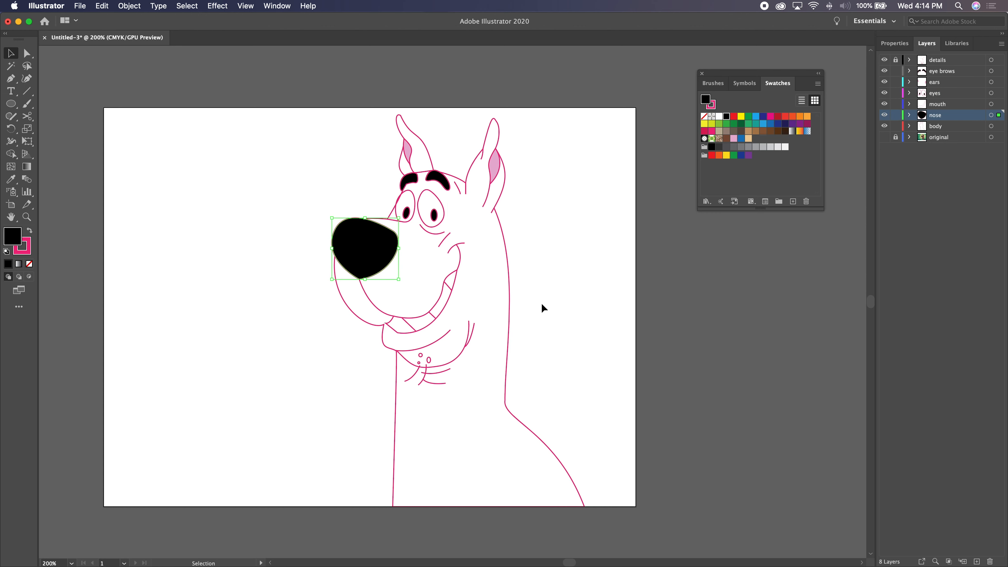
left_click(550, 282)
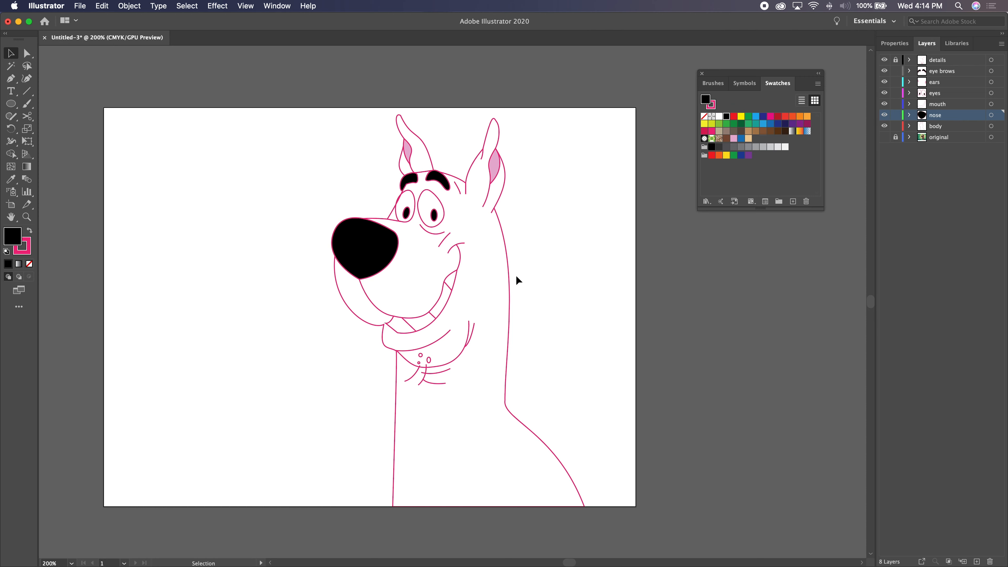
- Fill the body shape with the saved brown swatch and deselect it
left_click(509, 278)
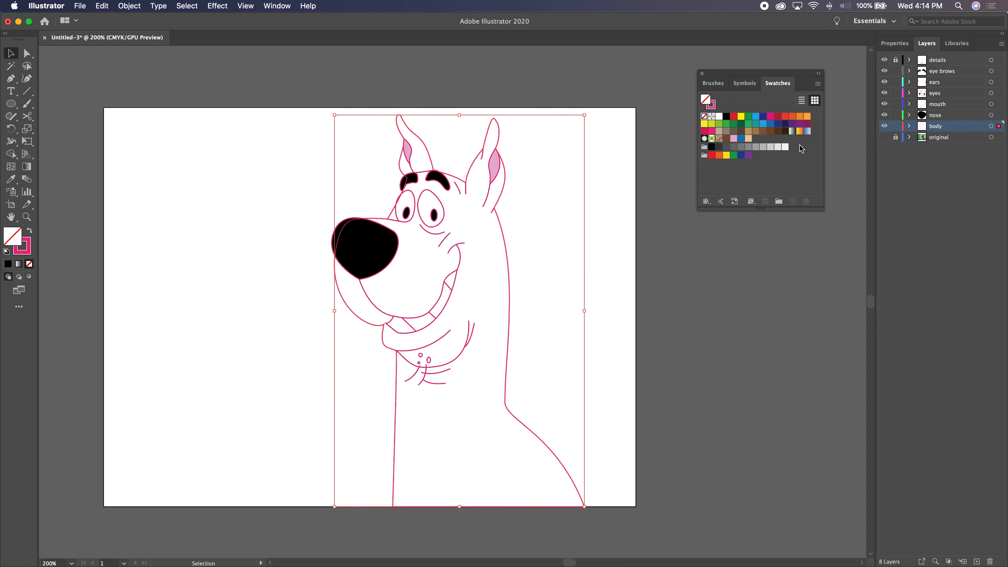
left_click(727, 138)
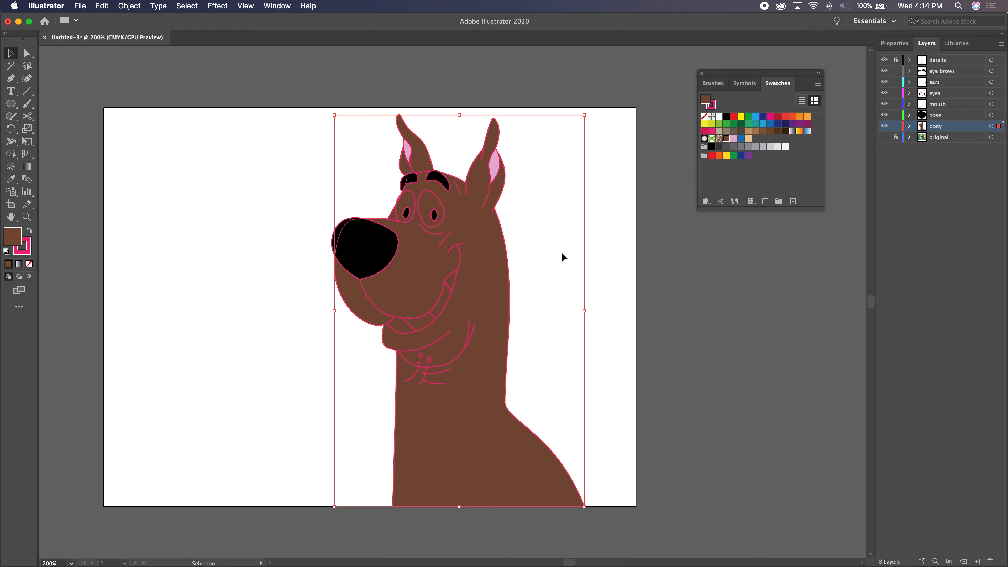
left_click(599, 264)
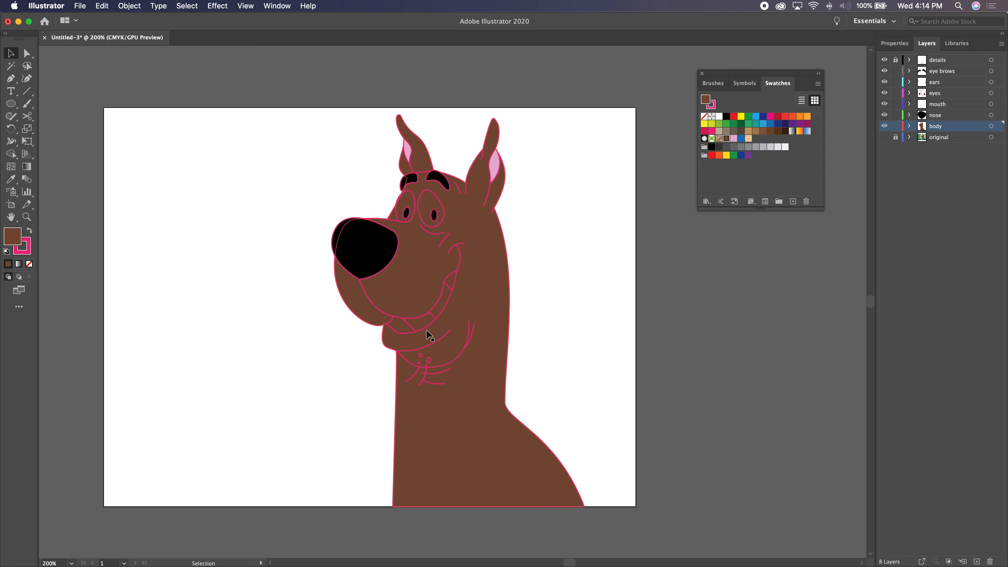
- Fill the mouth shape and both outer eye shapes with white and deselect them
left_click(437, 314)
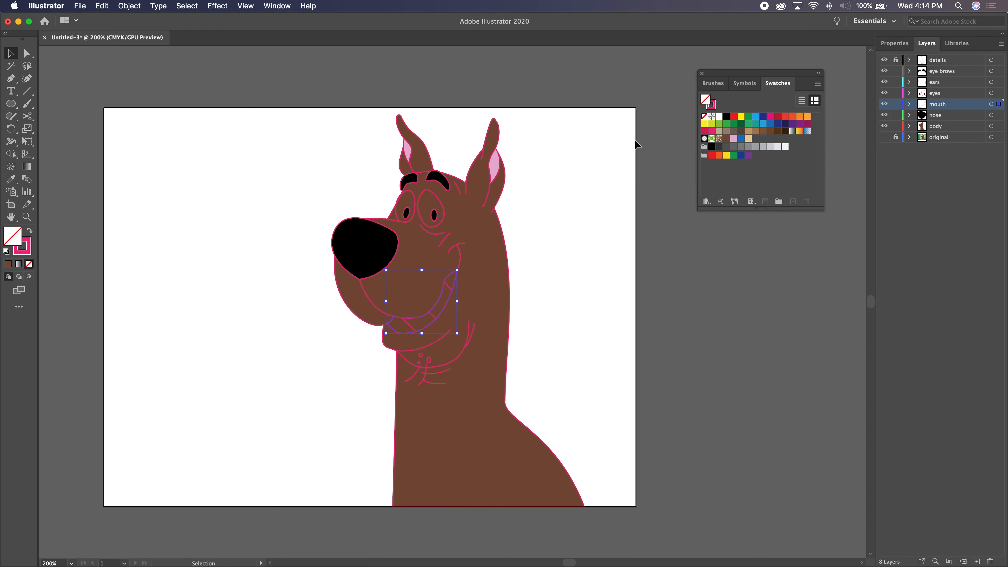
left_click(719, 116)
left_click(444, 219)
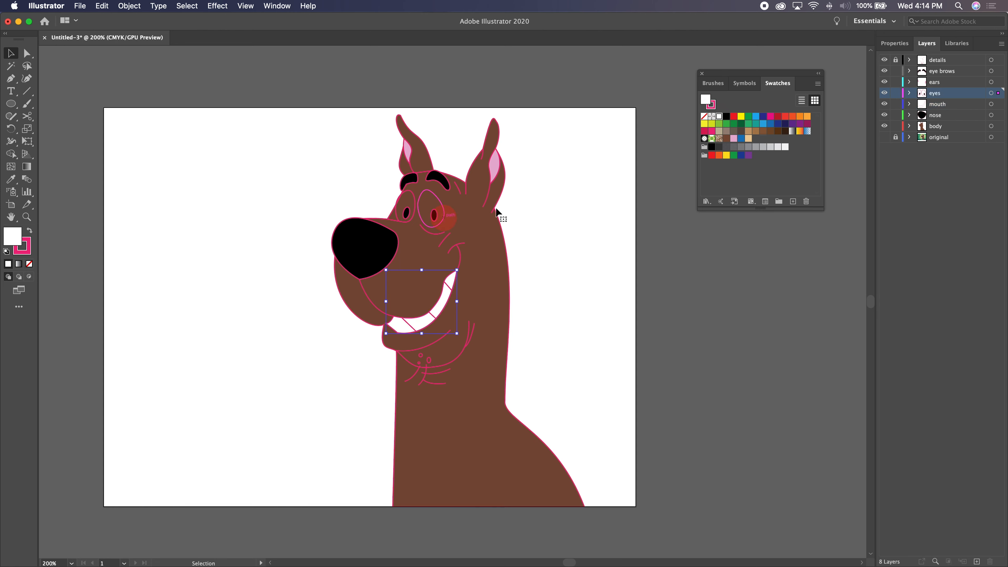
left_click(718, 116)
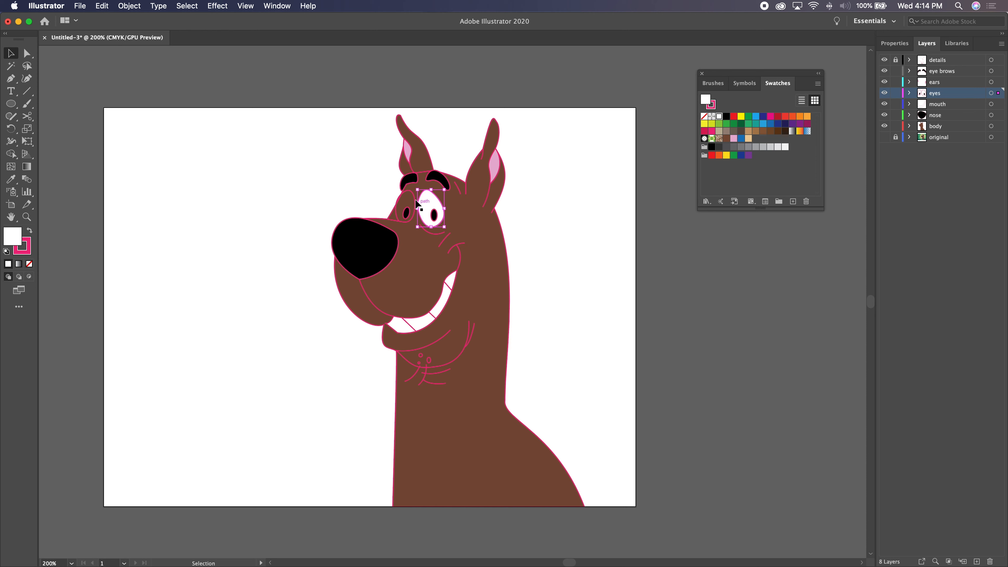
left_click(409, 190)
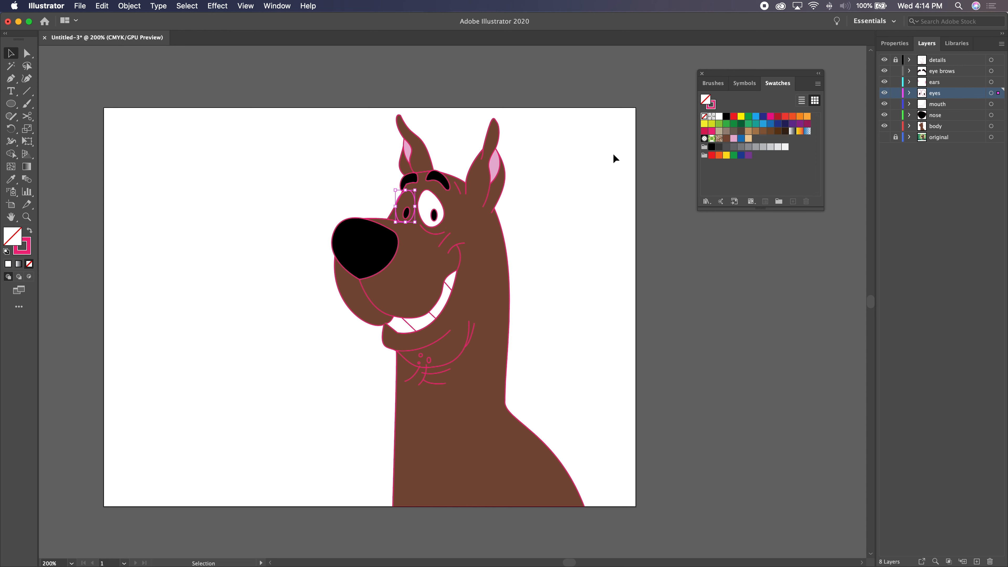
left_click(719, 116)
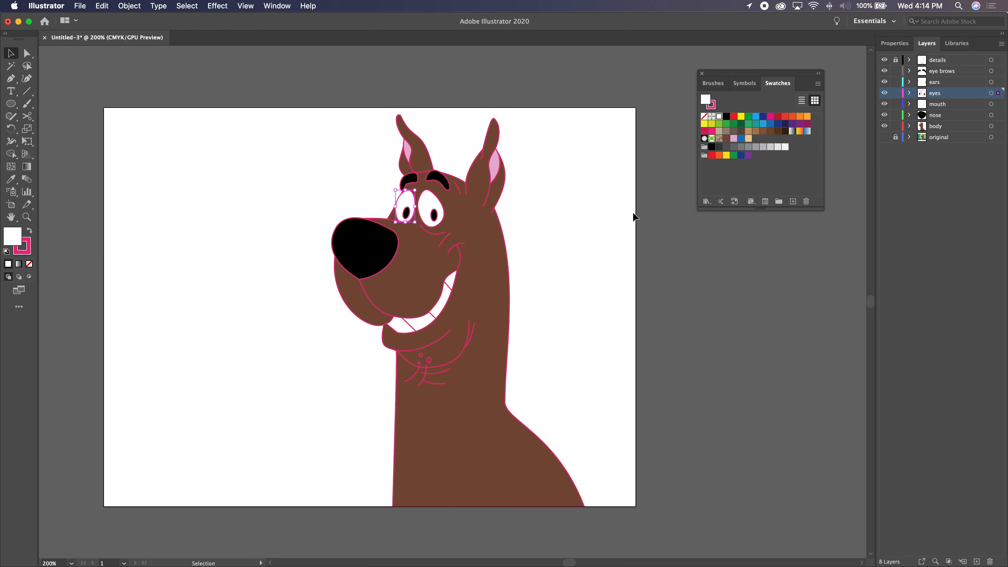
left_click(622, 231)
- Unlock the details layer, select all the unlocked artwork, set its stroke to black and deselect it
left_click_drag(277, 129, 605, 435)
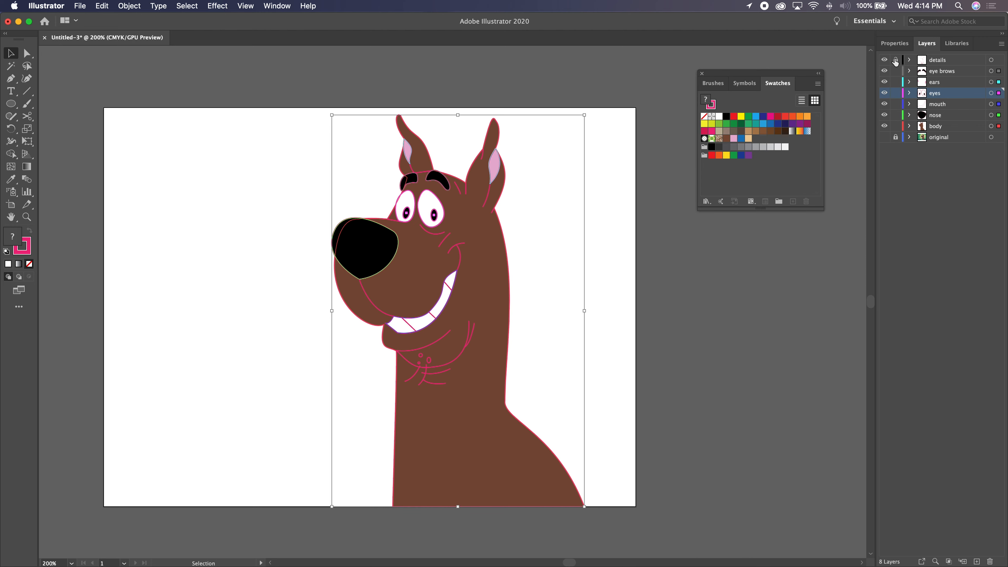
left_click_drag(281, 125, 587, 420)
key("super")
key("super+a")
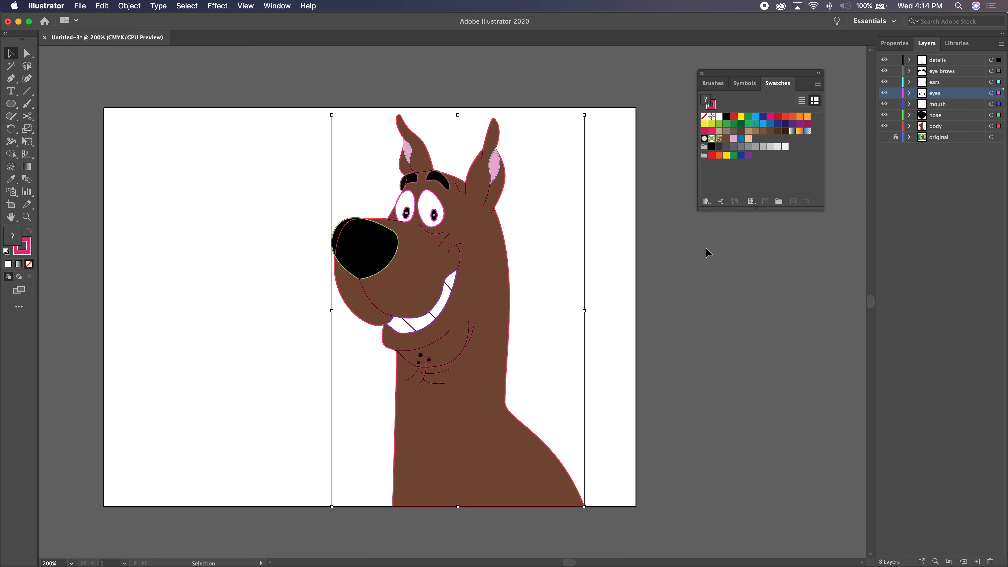
left_click(713, 106)
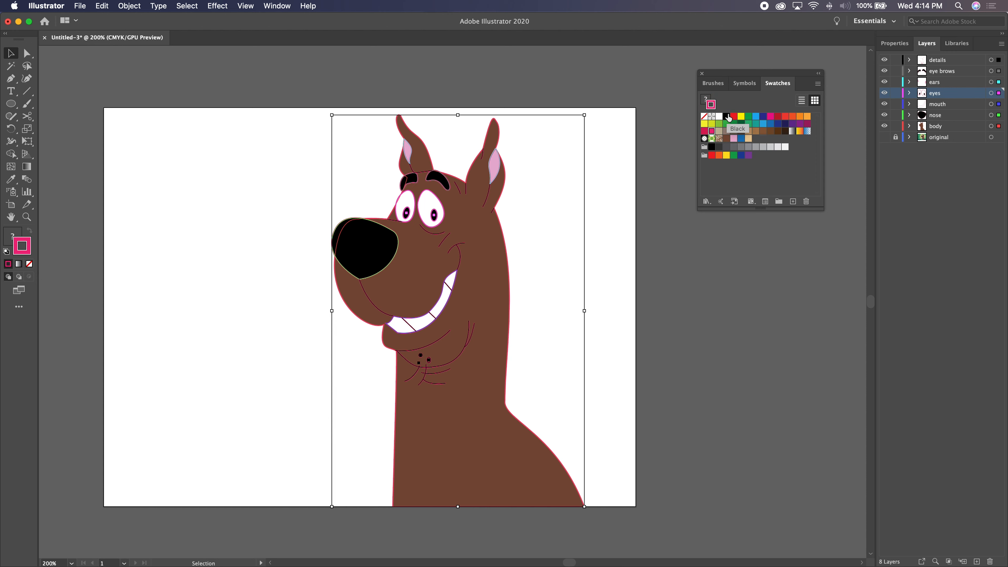
left_click(727, 117)
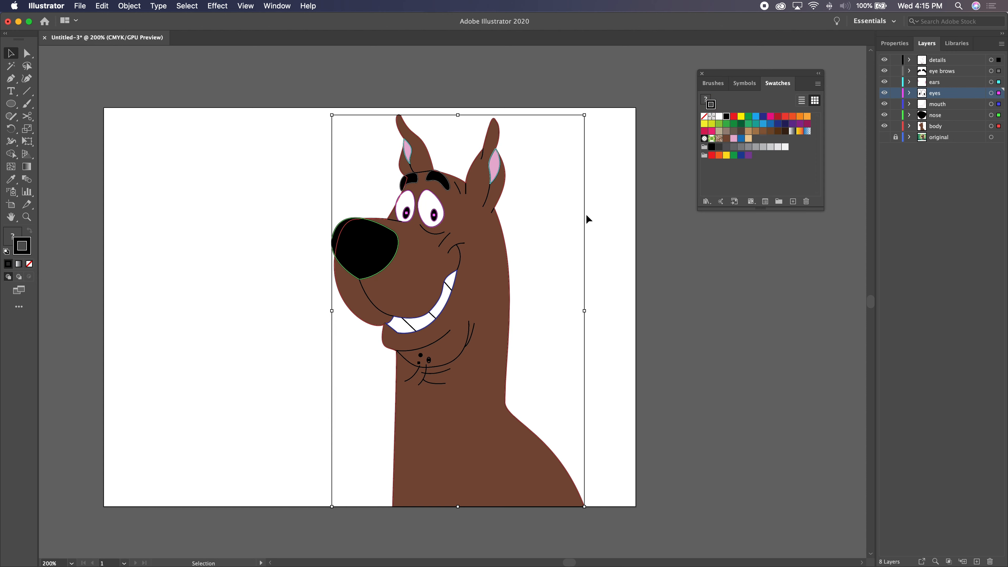
left_click(607, 211)
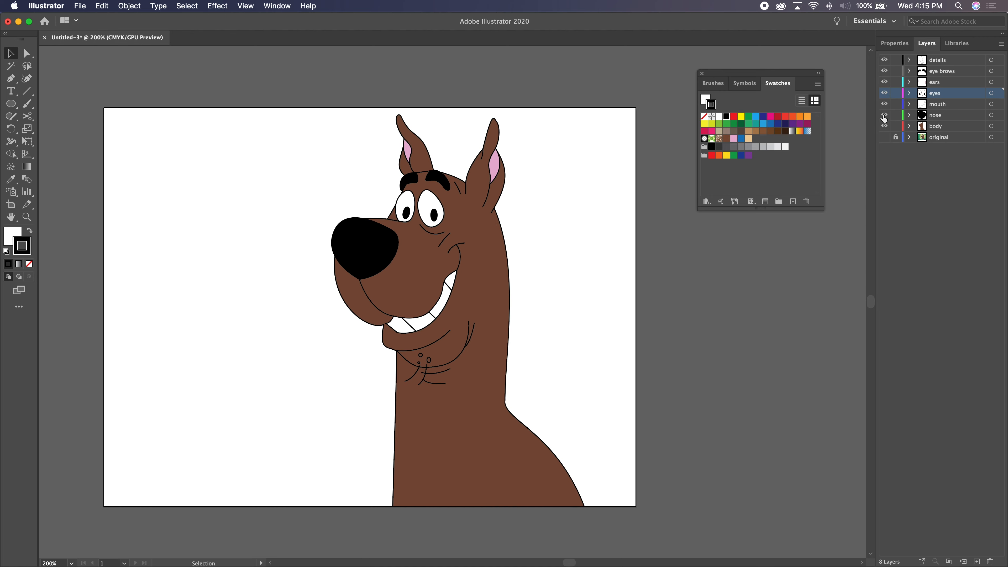
- Hide and show the ears layer to check its separation, and select the nose shape
left_click(885, 82)
left_click(884, 82)
mouse_move(939, 94)
left_mouse_down()
mouse_move(937, 136)
mouse_move(936, 93)
left_mouse_up()
left_click(343, 263)
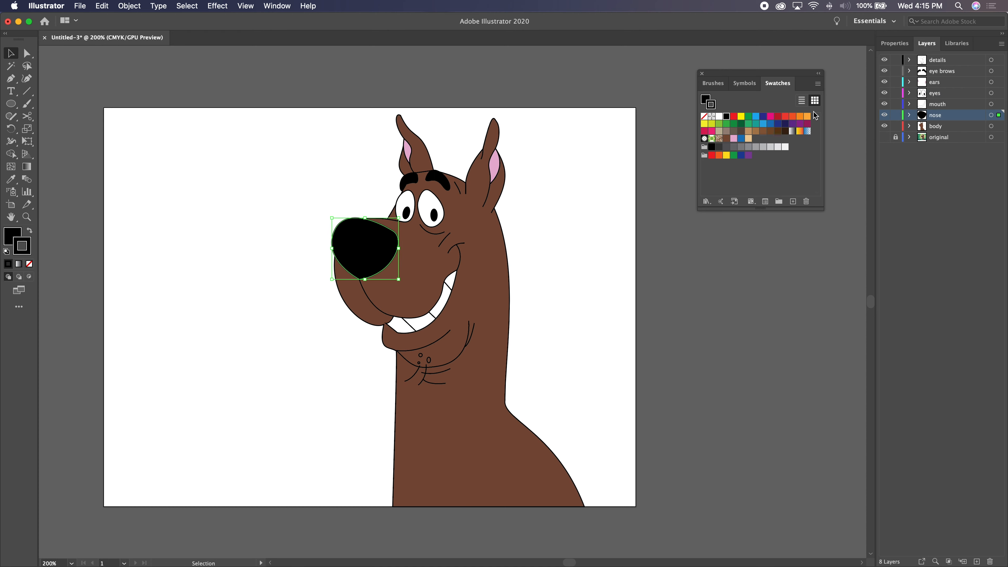